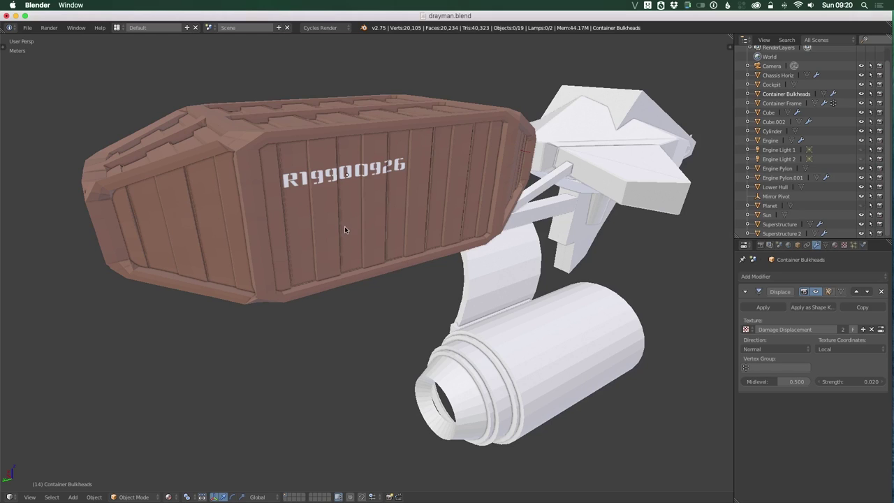
pyautogui.moveTo(335, 227); pyautogui.dragTo(93, 215, button='middle')
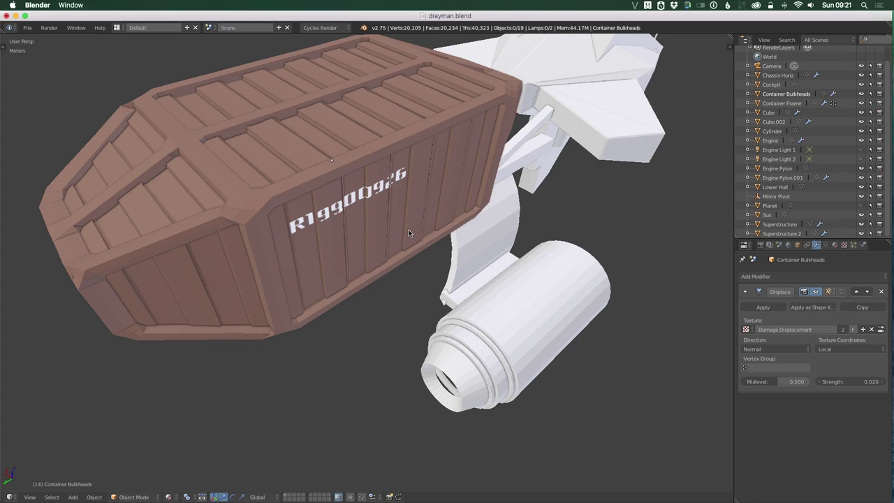
pyautogui.moveTo(157, 303); pyautogui.dragTo(363, 301, button='middle')
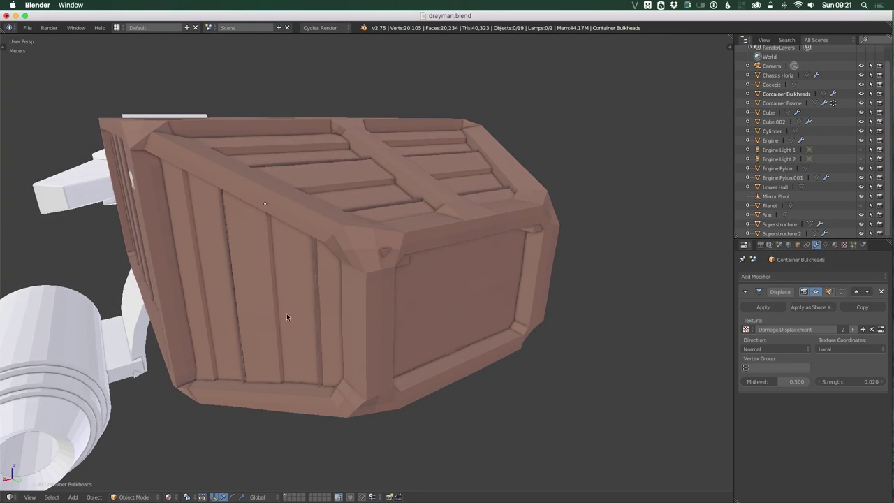
pyautogui.moveTo(285, 313); pyautogui.dragTo(356, 330, button='middle')
pyautogui.moveTo(270, 357); pyautogui.dragTo(495, 288, button='middle')
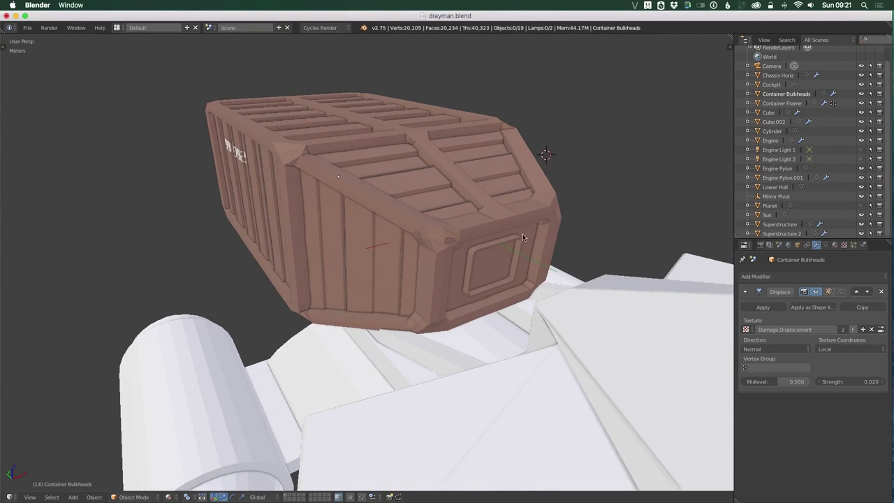
pyautogui.moveTo(445, 254); pyautogui.dragTo(512, 275, button='middle')
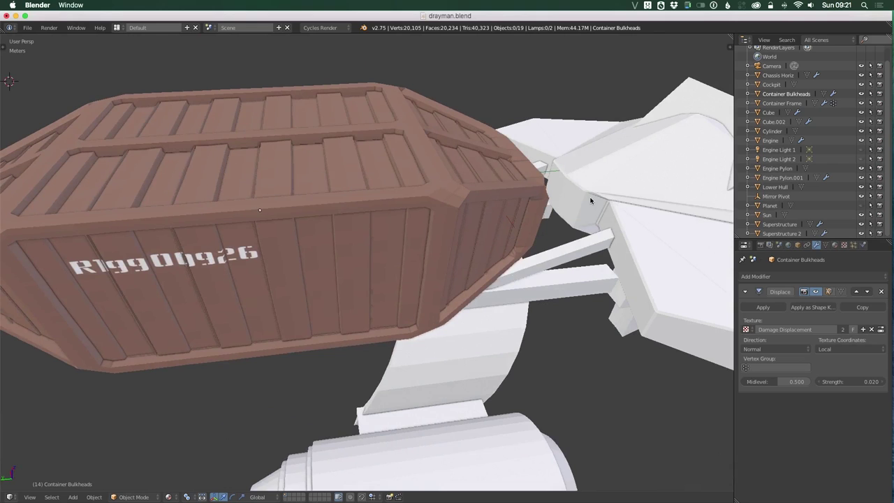
pyautogui.moveTo(582, 211); pyautogui.dragTo(520, 234, button='middle')
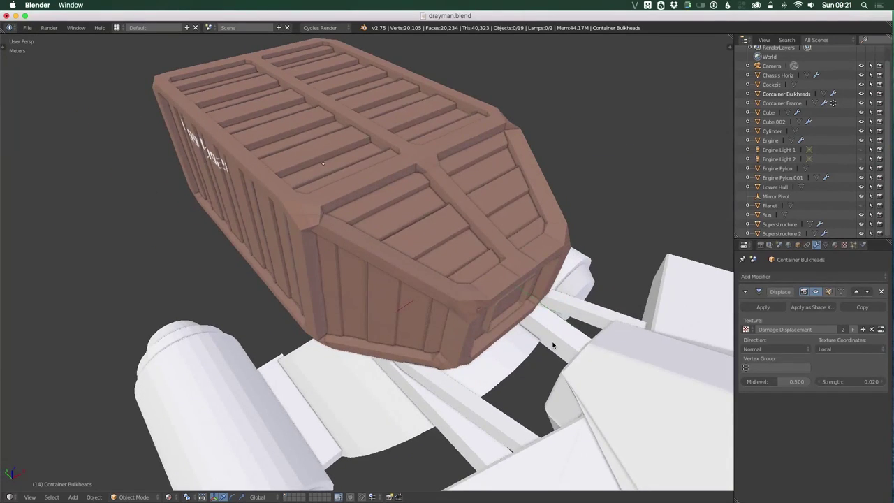
pyautogui.moveTo(555, 346); pyautogui.dragTo(576, 320, button='middle')
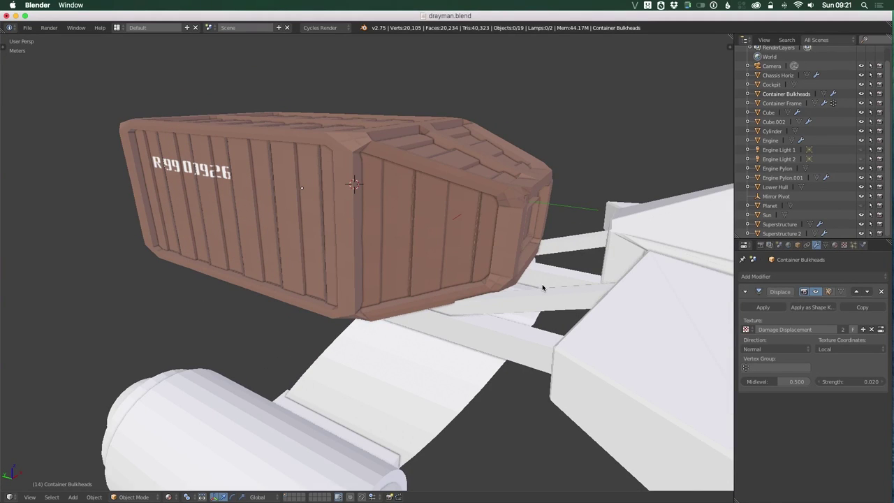
pyautogui.moveTo(543, 287); pyautogui.dragTo(525, 273, button='middle')
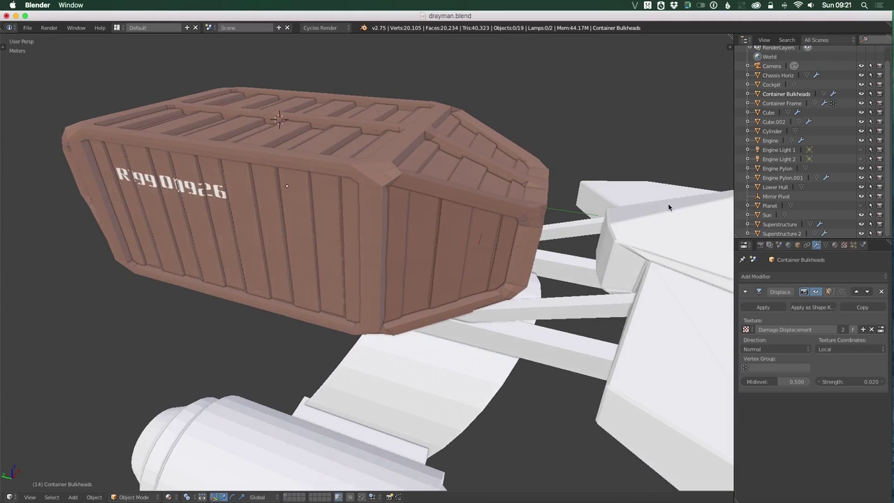
pyautogui.moveTo(552, 244); pyautogui.dragTo(539, 238, button='middle')
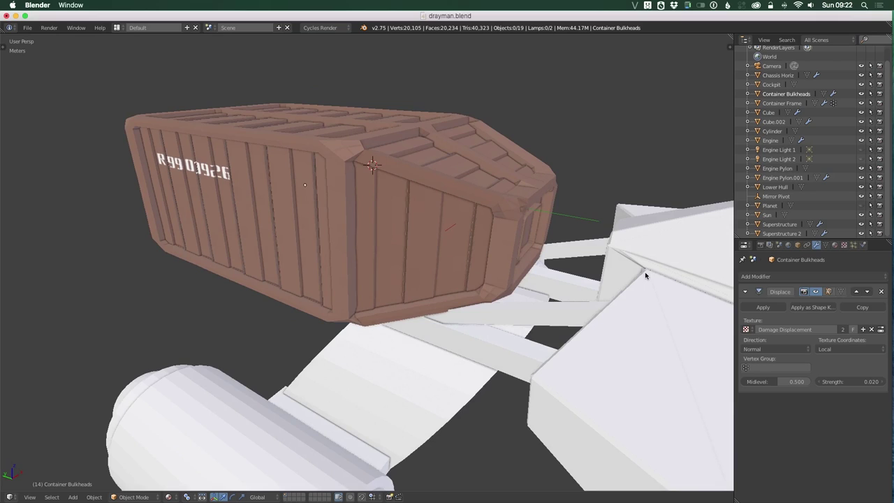
pyautogui.moveTo(646, 276); pyautogui.dragTo(304, 305, button='middle')
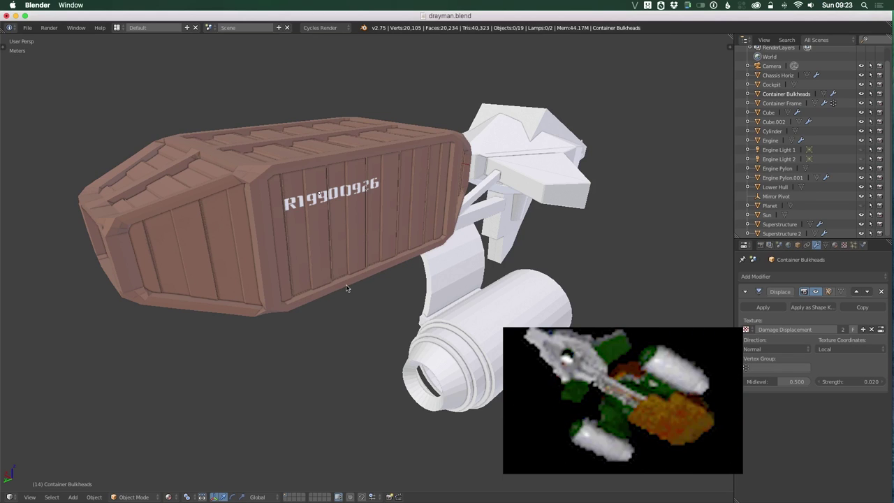
pyautogui.scroll(4, 315, 162)
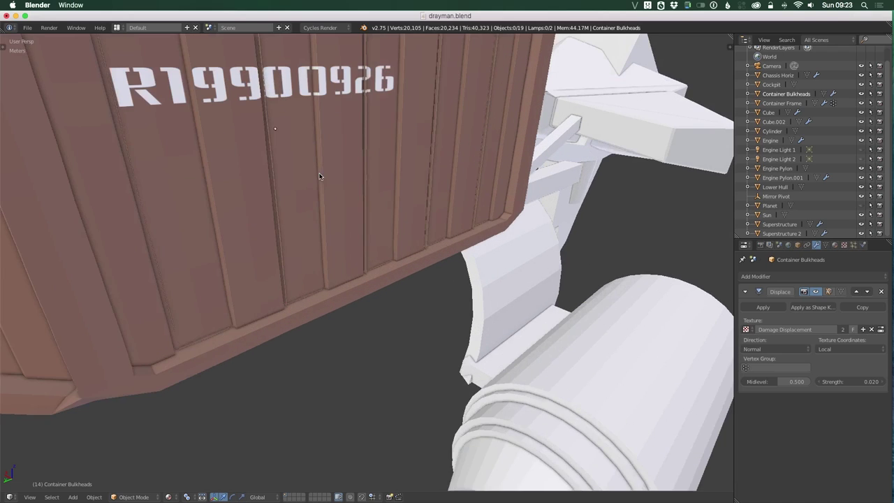
pyautogui.scroll(1, 325, 133)
pyautogui.moveTo(333, 157); pyautogui.dragTo(241, 290, button='middle')
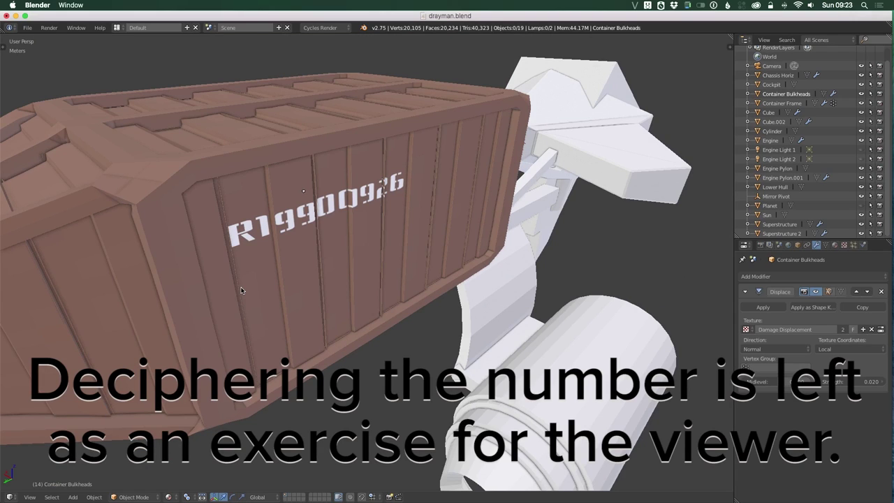
# Switch the viewport shading to Rendered for a full Cycles preview.
pyautogui.scroll(-4, 241, 290)
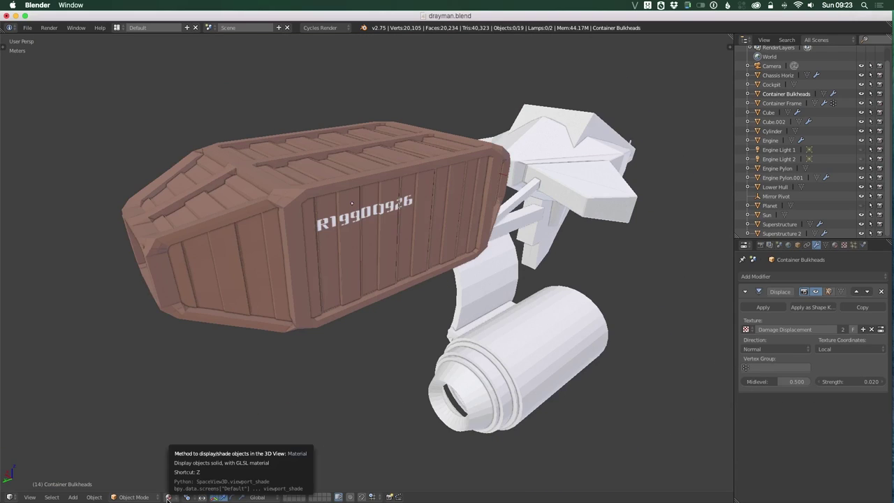
pyautogui.click(167, 497)
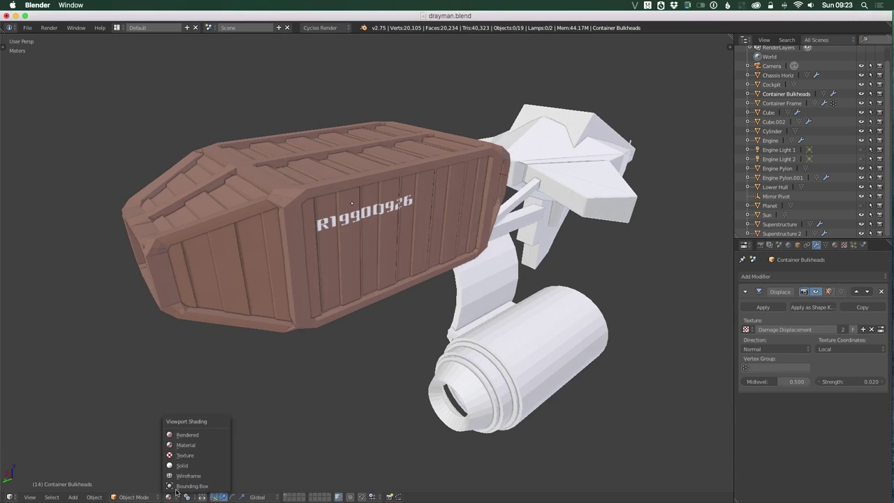
pyautogui.click(195, 435)
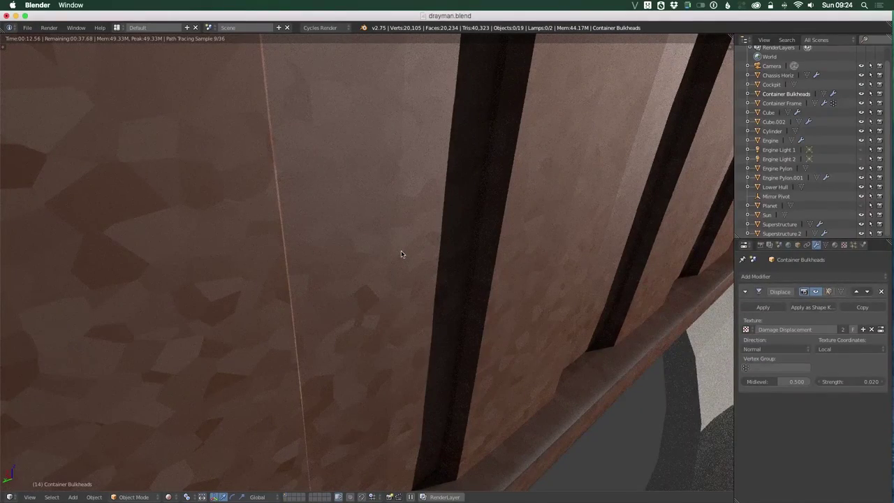
# Orbit the rendered preview from above and then to a closer side view of the container.
pyautogui.scroll(-10, 401, 253)
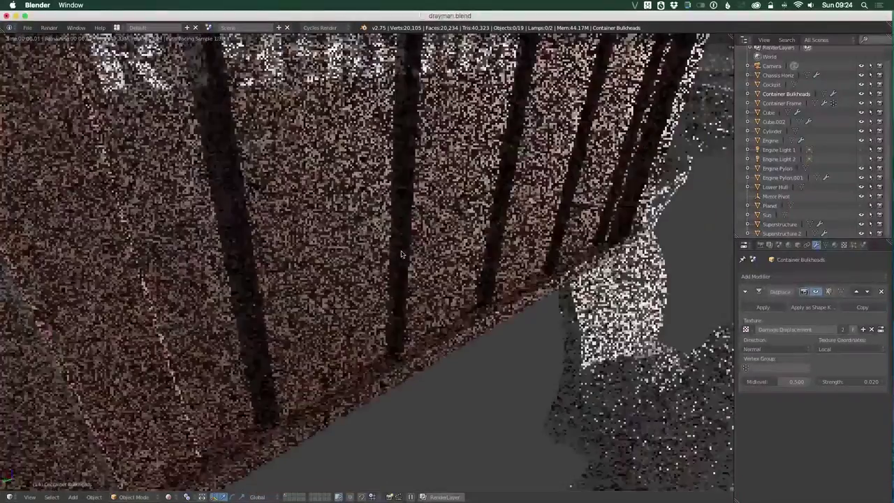
pyautogui.scroll(-5, 400, 254)
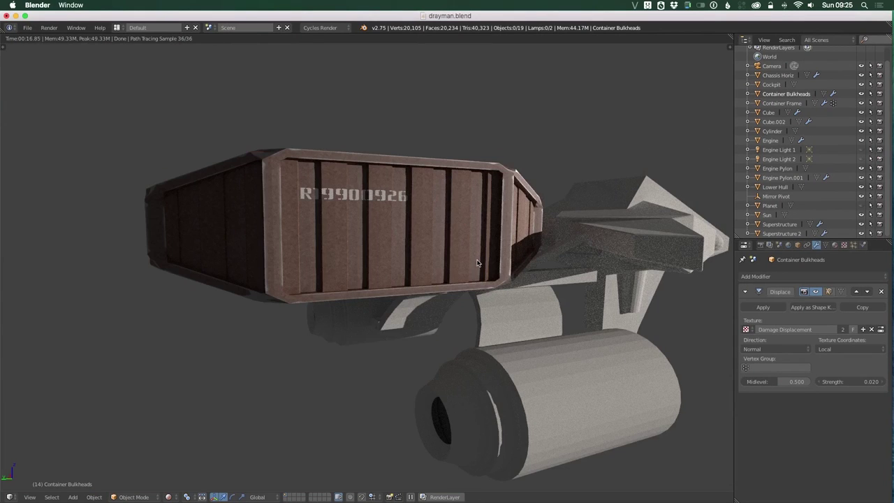
pyautogui.moveTo(477, 263); pyautogui.dragTo(300, 270, button='middle')
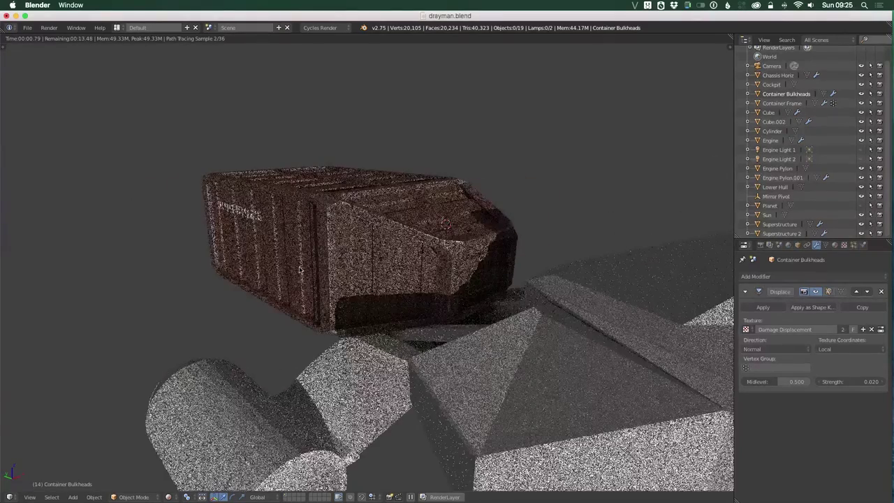
pyautogui.scroll(3, 300, 270)
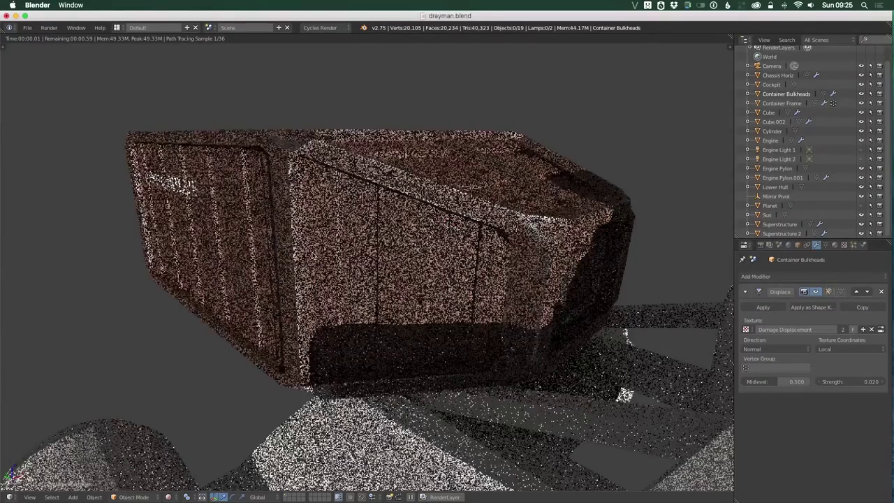
pyautogui.moveTo(265, 262); pyautogui.dragTo(344, 282, button='middle')
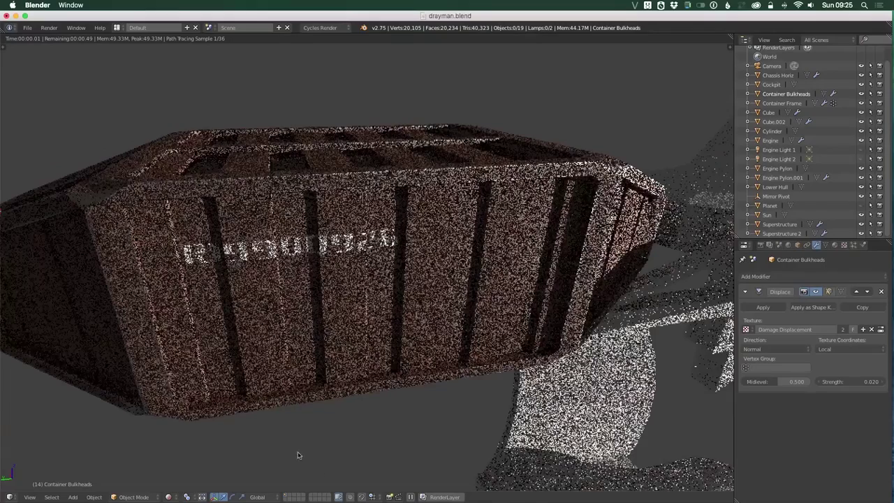
pyautogui.click(168, 496)
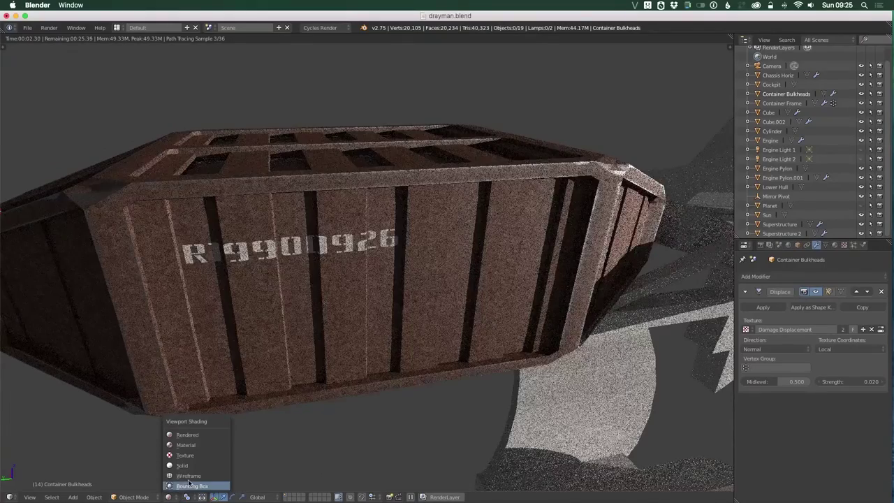
# Switch the viewport to Solid shading and view the container from above.
pyautogui.click(192, 465)
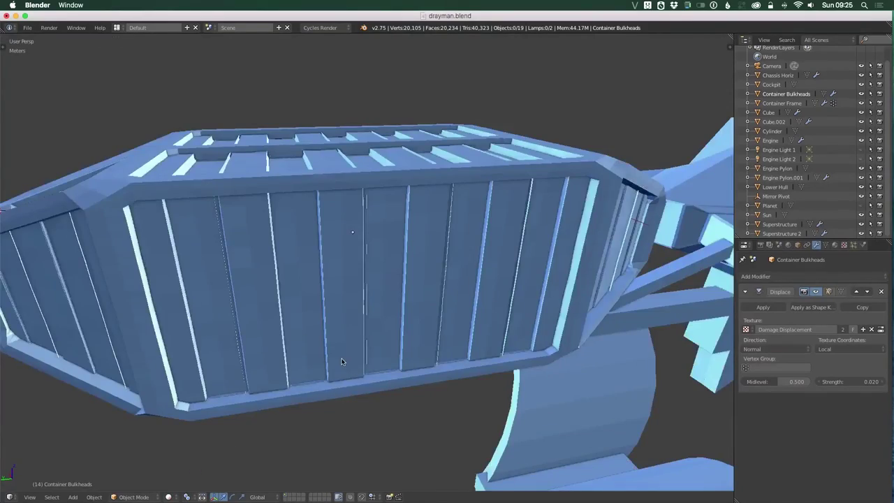
pyautogui.scroll(-2, 343, 361)
pyautogui.moveTo(342, 361); pyautogui.dragTo(374, 379, button='middle')
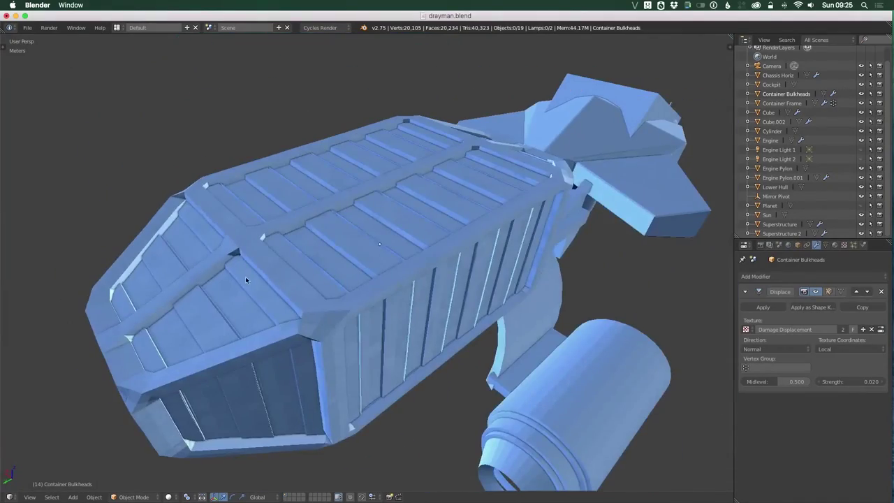
# Orbit and zoom around the container's ribbed top edge and slatted sides.
pyautogui.scroll(3, 355, 259)
pyautogui.scroll(-3, 369, 266)
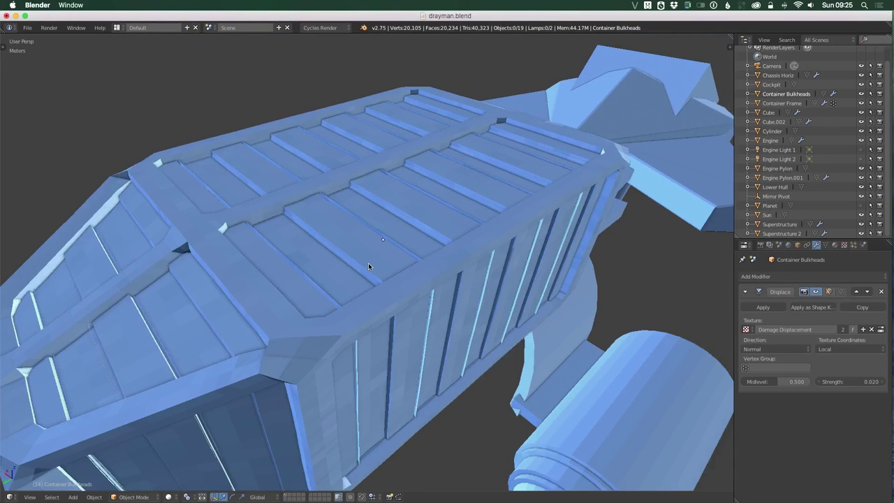
pyautogui.scroll(6, 410, 281)
pyautogui.moveTo(421, 270); pyautogui.dragTo(417, 264, button='middle')
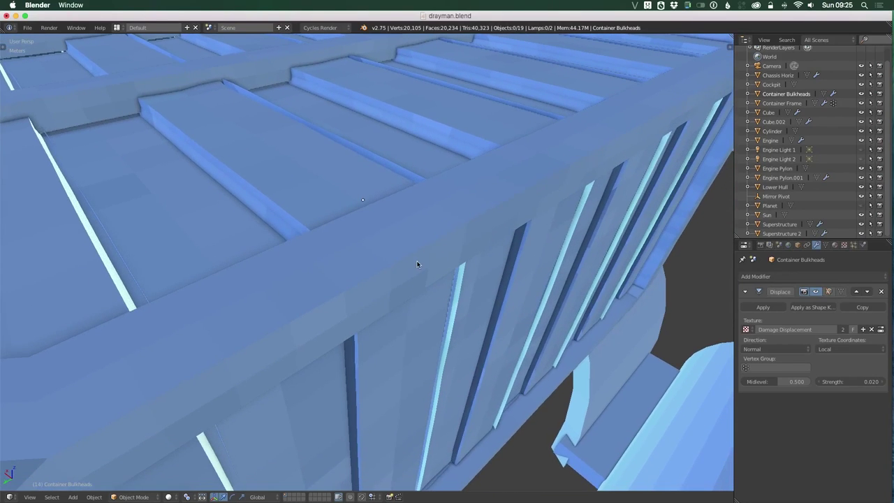
pyautogui.scroll(-4, 443, 220)
pyautogui.moveTo(450, 230); pyautogui.dragTo(454, 296, button='middle')
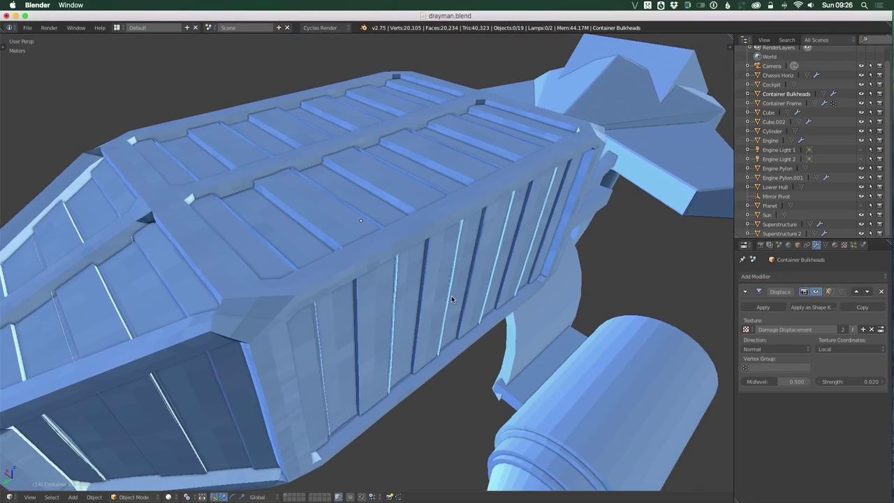
pyautogui.scroll(2, 468, 307)
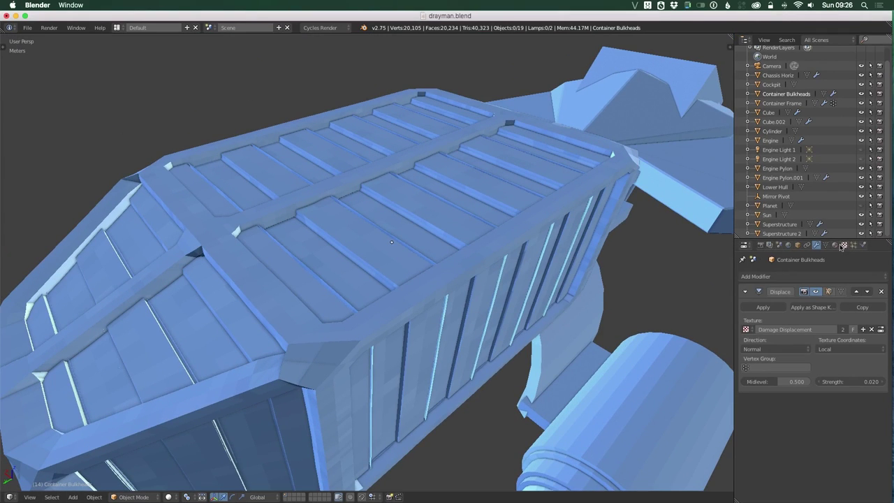
# Set Displace Strength to 0.04 on Container Bulkheads and -0.04 on Container Frame.
pyautogui.doubleClick(874, 381)
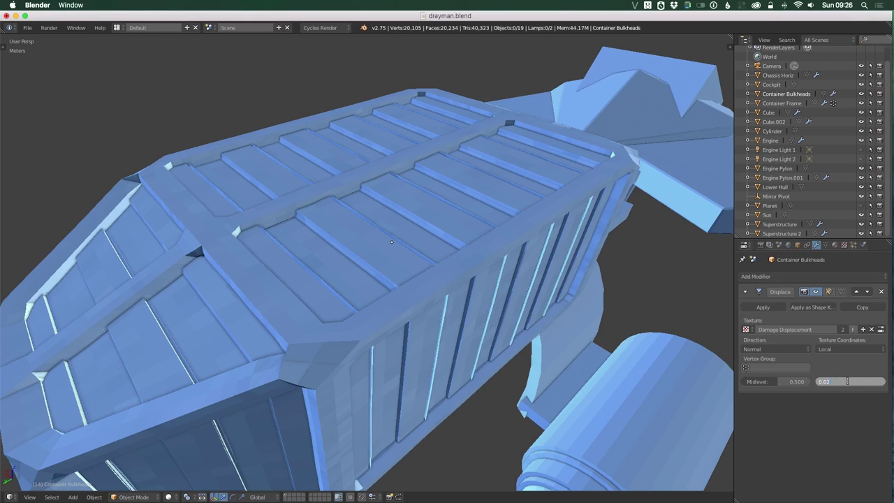
pyautogui.write('0.04')
pyautogui.press('Return')
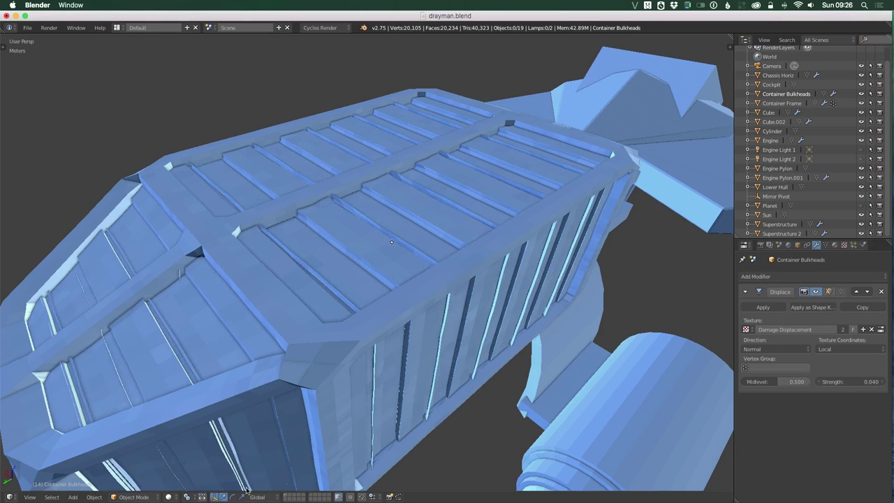
pyautogui.rightClick(419, 299)
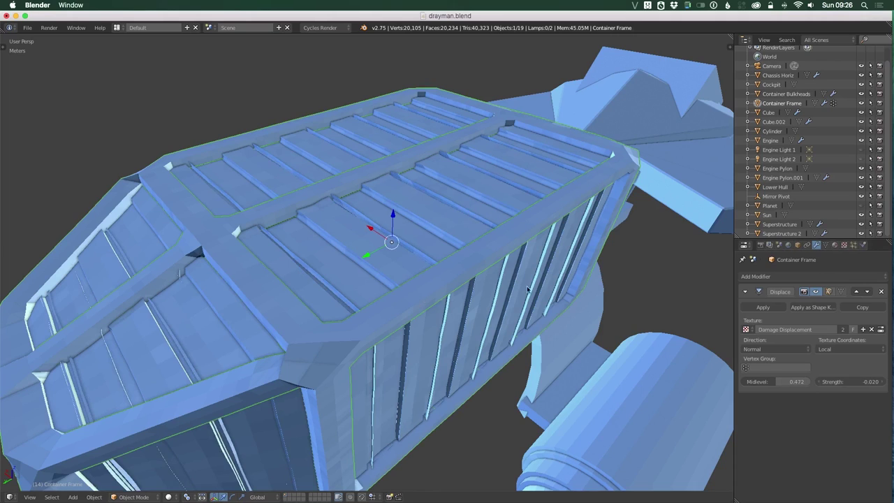
pyautogui.click(873, 381)
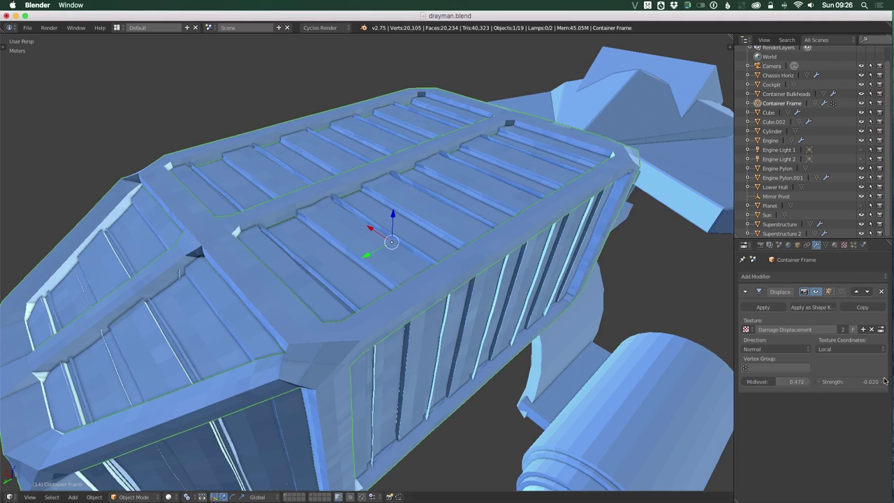
pyautogui.click(833, 381)
pyautogui.press('Return')
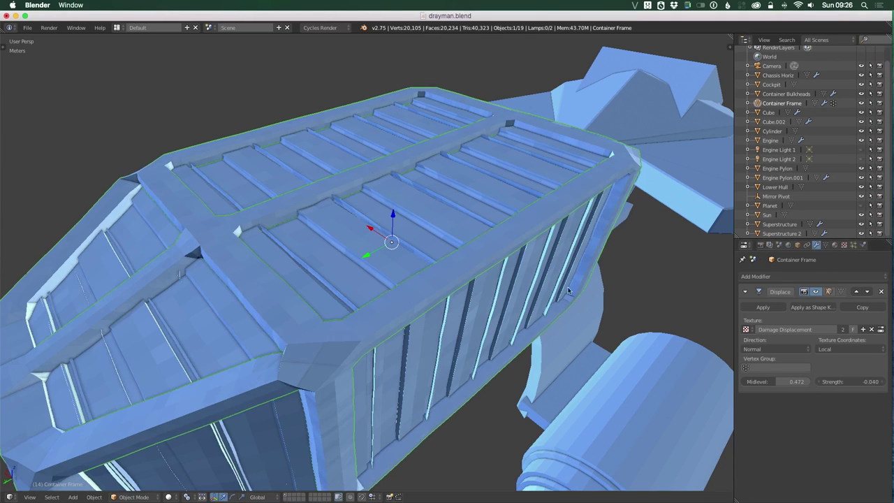
# Orbit to a flatter side view and switch the viewport to Rendered shading.
pyautogui.moveTo(382, 386); pyautogui.dragTo(384, 333, button='middle')
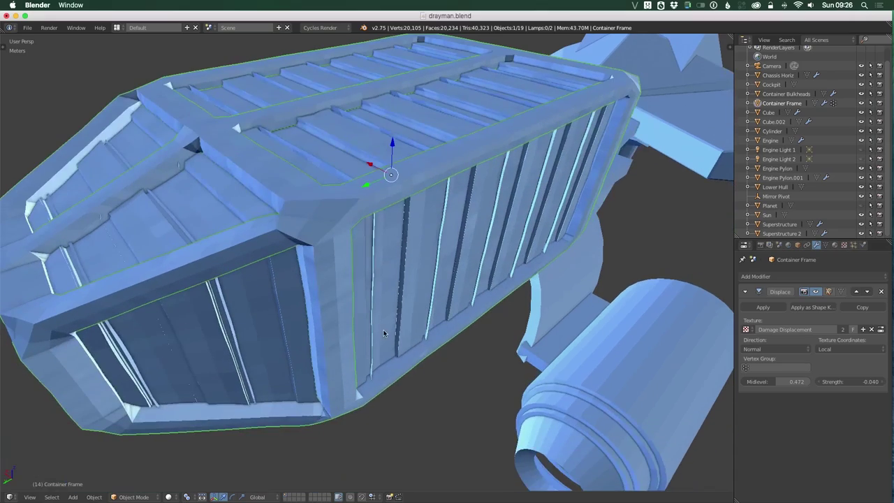
pyautogui.moveTo(433, 272); pyautogui.dragTo(429, 238, button='middle')
pyautogui.scroll(4, 517, 175)
pyautogui.scroll(-6, 429, 238)
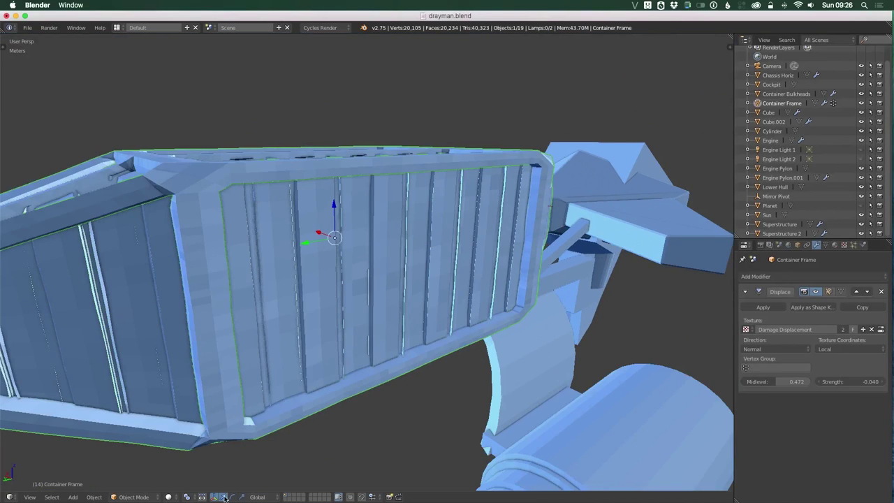
pyautogui.click(166, 497)
pyautogui.click(192, 435)
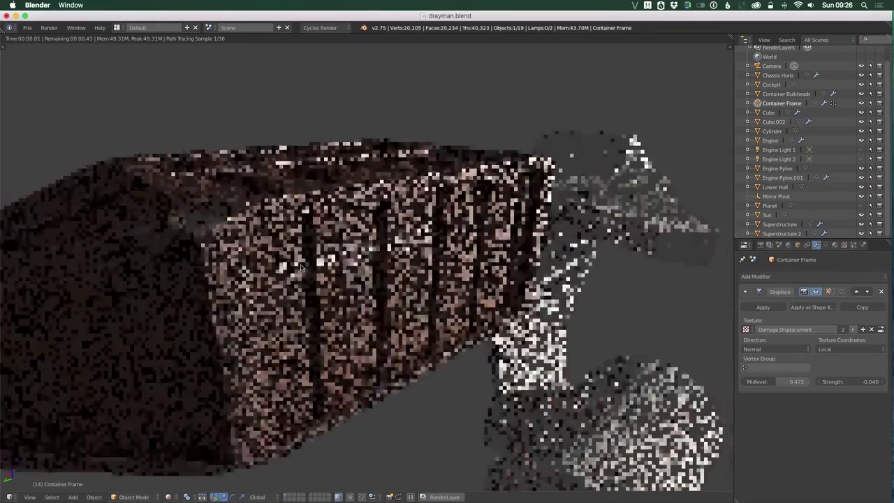
# Re-enter -0.04 as the Container Frame's displacement strength.
pyautogui.moveTo(300, 267); pyautogui.dragTo(312, 273, button='middle')
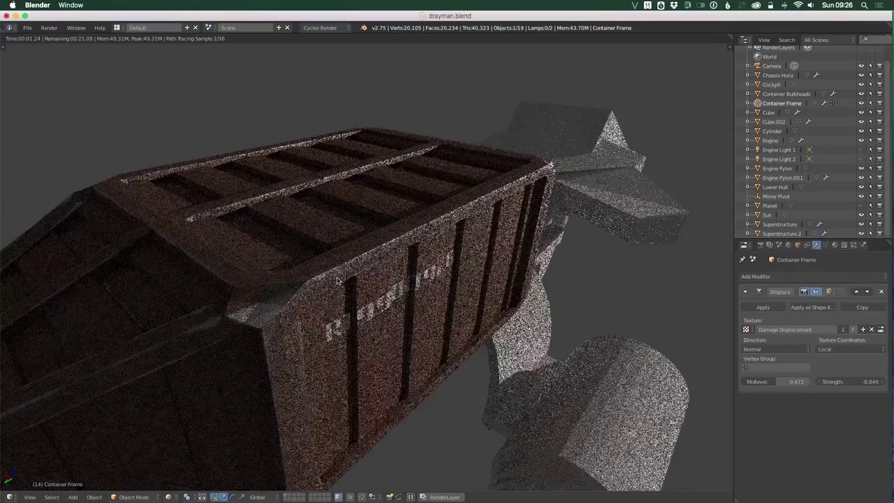
pyautogui.click(867, 381)
pyautogui.write('-0.04')
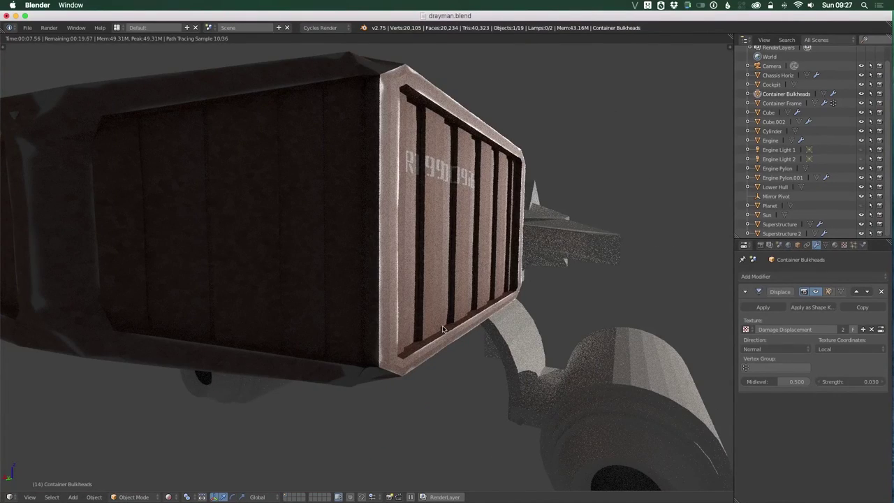
# Orbit the rendered ship to inspect the container's lettered end from several angles.
pyautogui.moveTo(442, 328); pyautogui.dragTo(310, 287, button='middle')
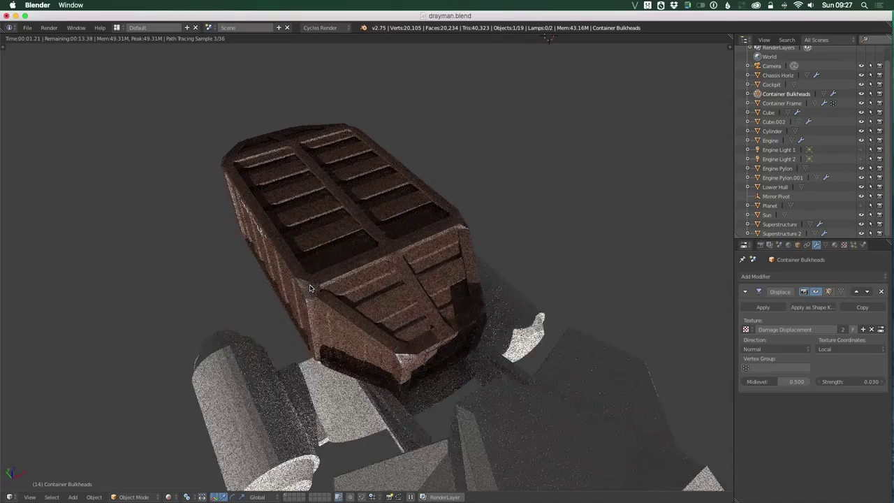
pyautogui.scroll(3, 338, 293)
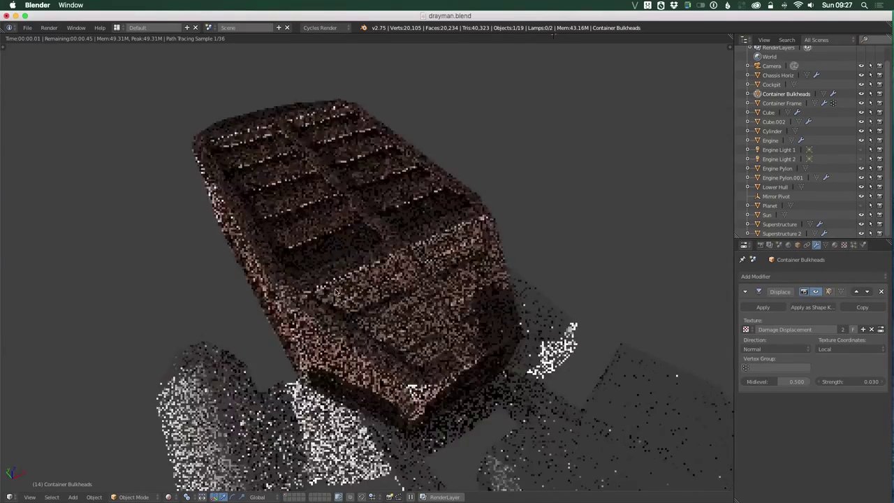
pyautogui.moveTo(356, 364); pyautogui.dragTo(478, 333, button='middle')
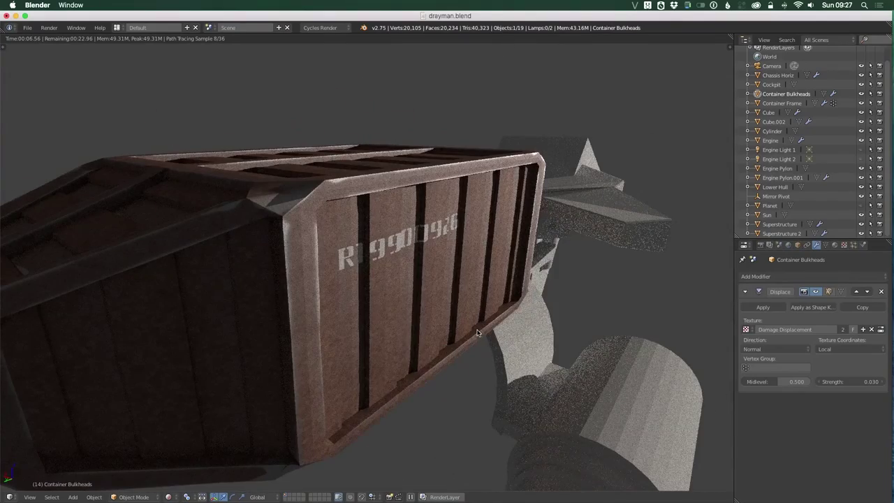
pyautogui.scroll(-5, 477, 333)
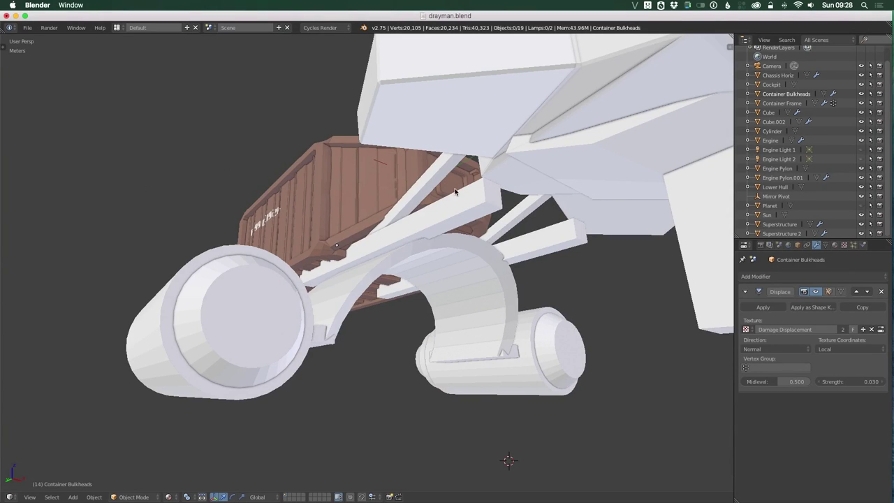
pyautogui.moveTo(452, 209); pyautogui.dragTo(518, 299, button='middle')
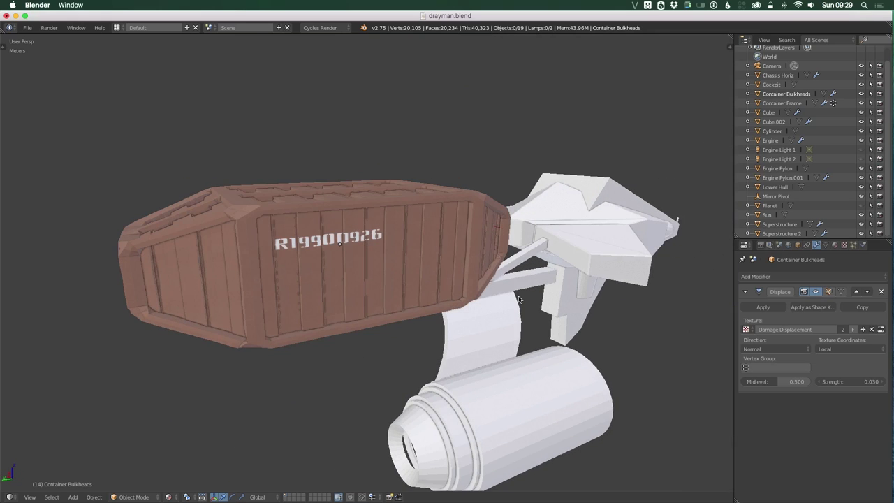